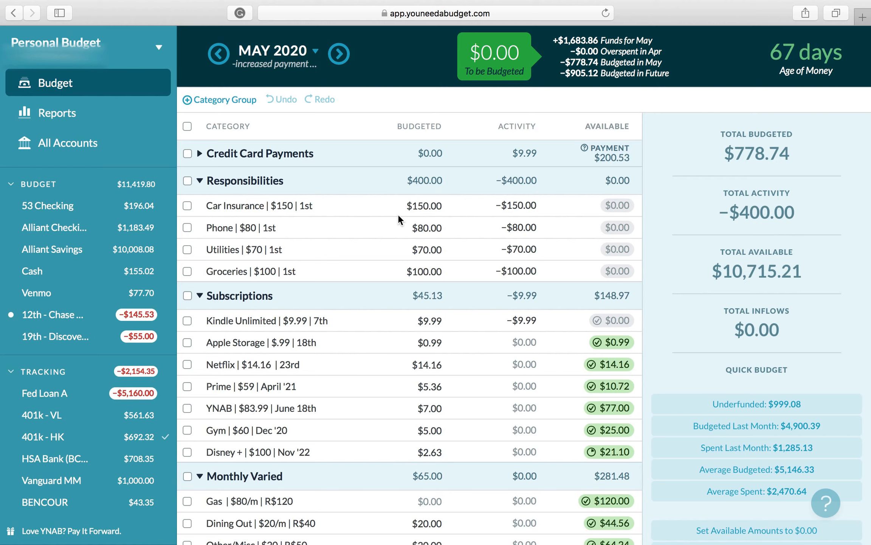
In the 12th - Chase Unlimited account, approve the 05/07/2020 Amazon transaction and mark the 04/23/2020 Netflix transaction as cleared.
left_click(113, 315)
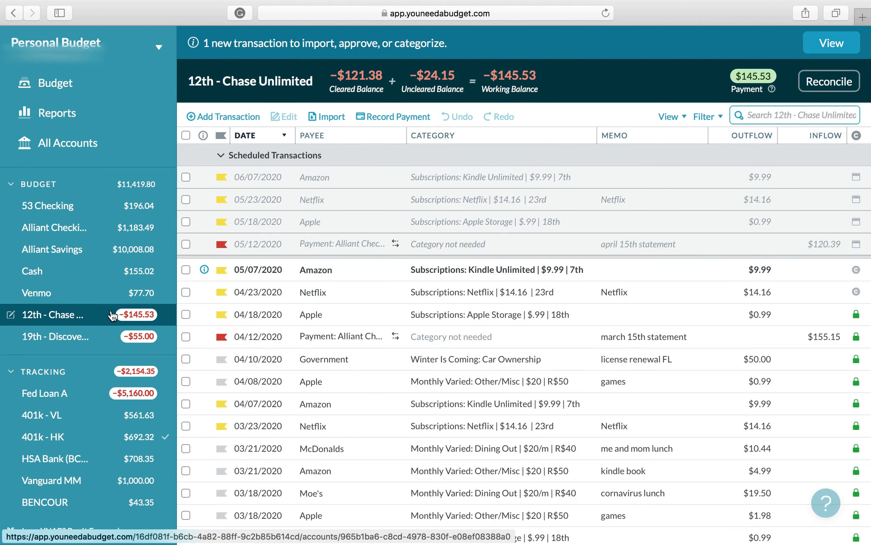
left_click(204, 270)
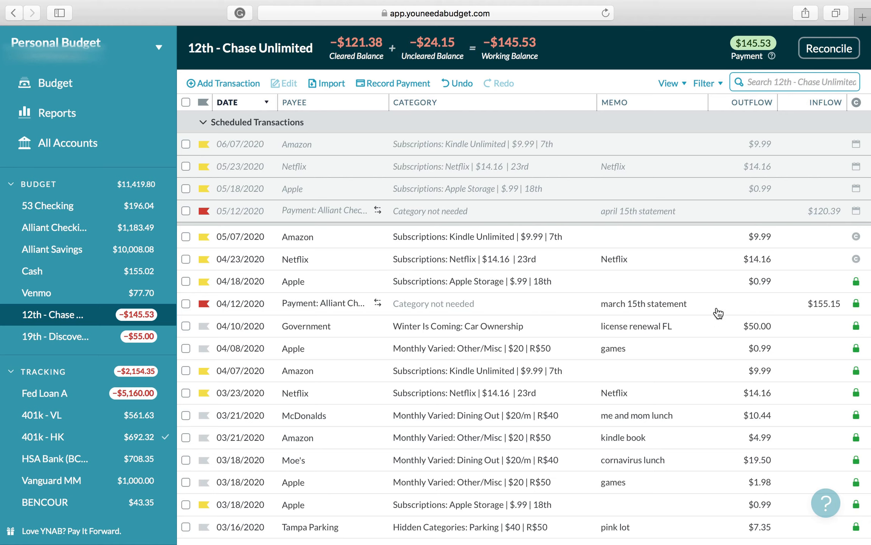
left_click(856, 260)
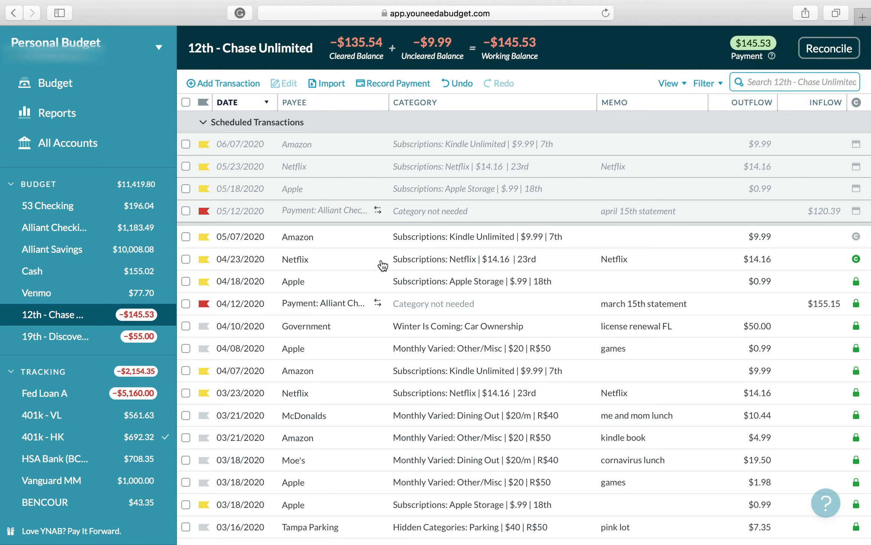
Reconcile the Chase Unlimited account, accepting the cleared balance as the current account balance.
left_click(824, 49)
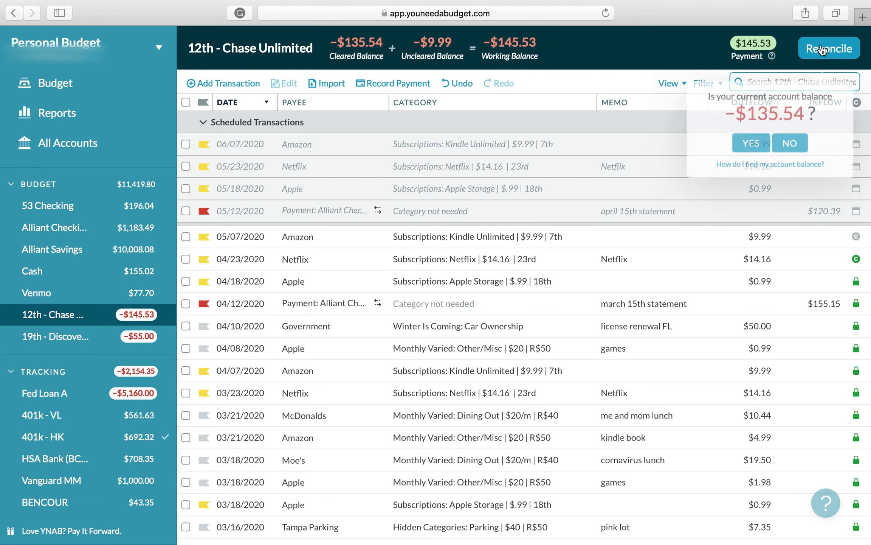
left_click(749, 144)
Start a new transaction in the 19th - Discover IT account with Feeding America as the payee.
left_click(55, 336)
left_click(223, 83)
left_click(332, 125)
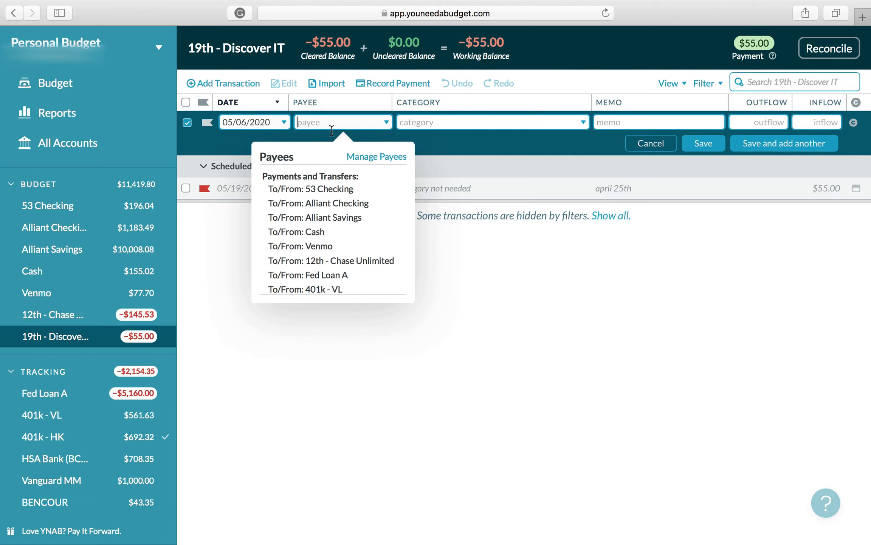
type("Feeding T")
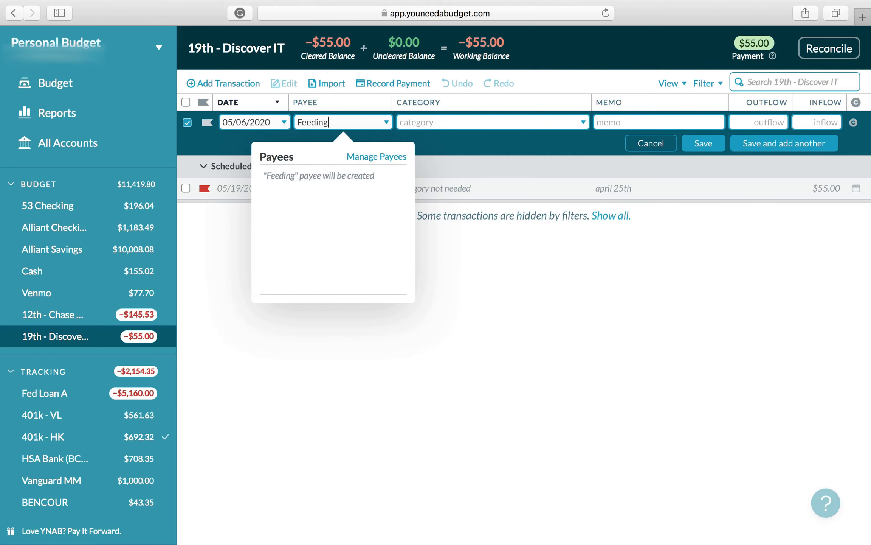
key("BackSpace")
key("BackSpace")
type("A")
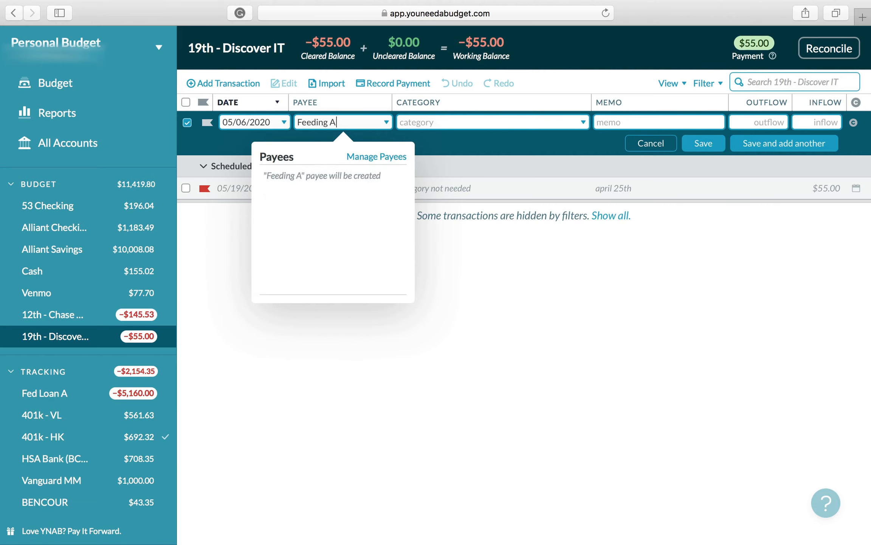
type("merica")
key("Tab")
Assign the donation to the Giving category, add the memo "donation Feeding tb" and an outflow of 20.90, and save it.
type("giving")
key("Tab")
type("donation Feeding tb")
key("Tab")
type("20.90")
left_click(704, 144)
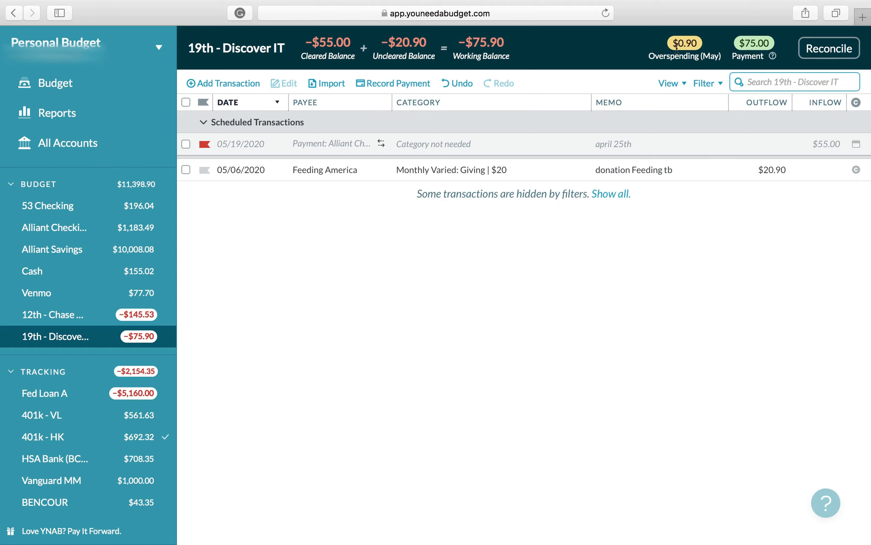
Check the overspending notice for the Giving category under Monthly Varied in the May 2020 budget.
left_click_drag(677, 46, 699, 44)
left_click(699, 44)
left_click(138, 91)
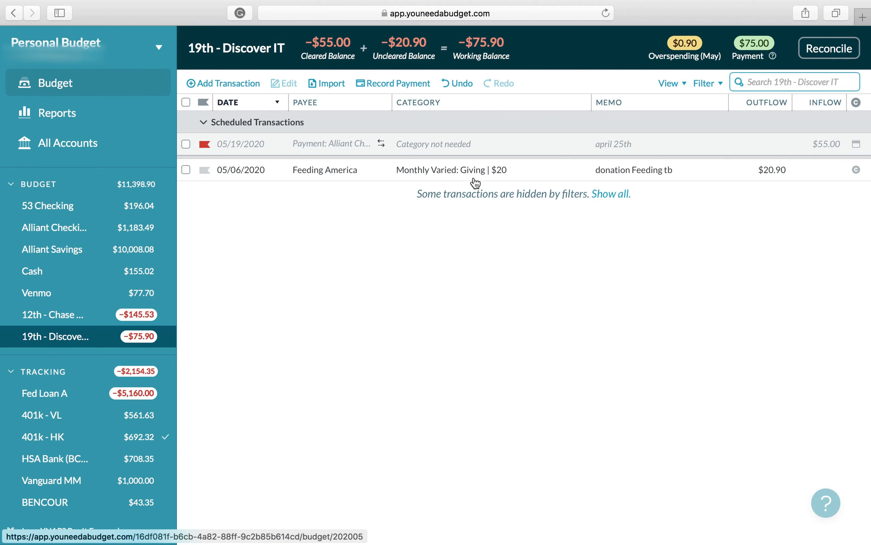
scroll(547, 373, "down", 5)
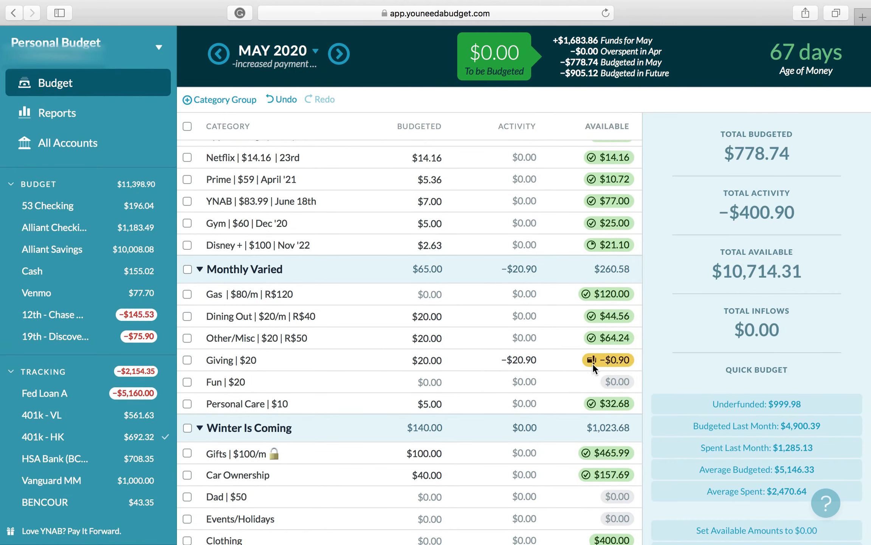
mouse_move(596, 363)
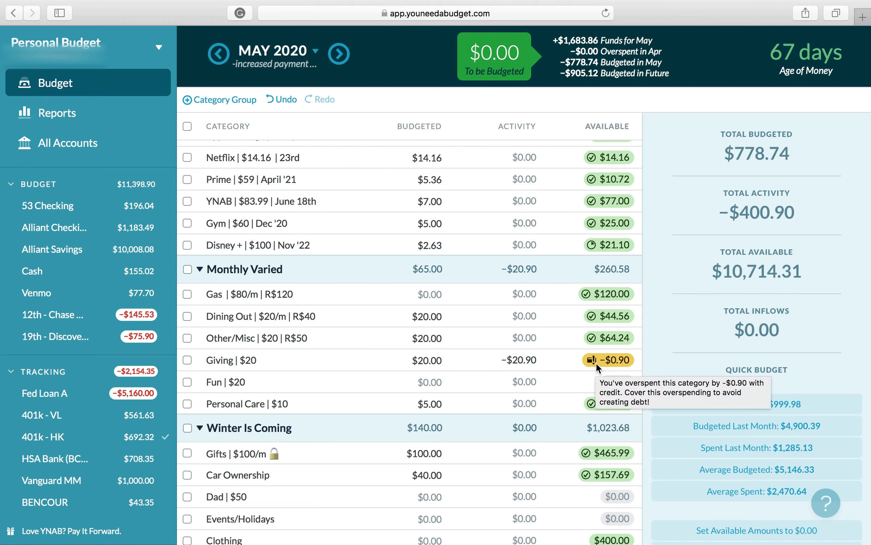
left_click(417, 321)
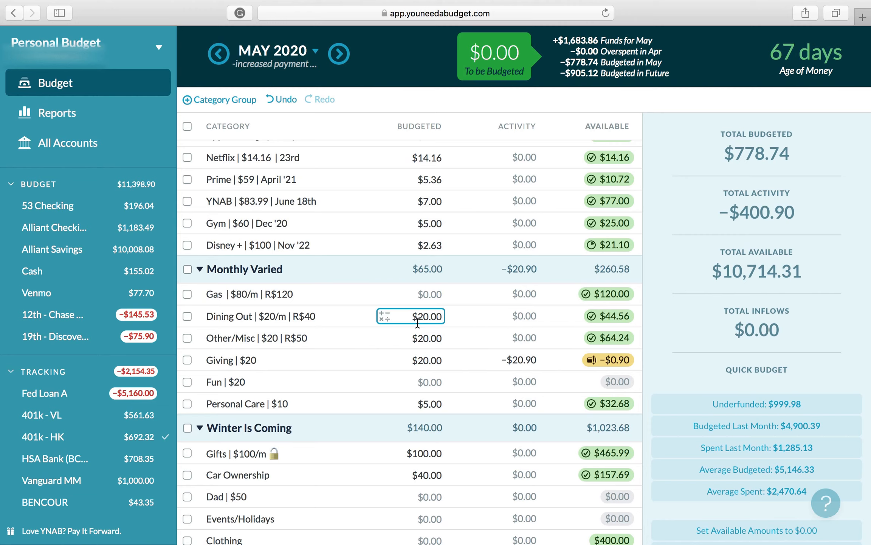
In Alliant Checking, give the 05/07/2020 Employer - HK paycheck the memo "may 8th" and an inflow of 1,448.26, and save it.
left_click(55, 227)
left_click(652, 257)
type("may 8th")
left_click(832, 256)
key("BackSpace")
type("6")
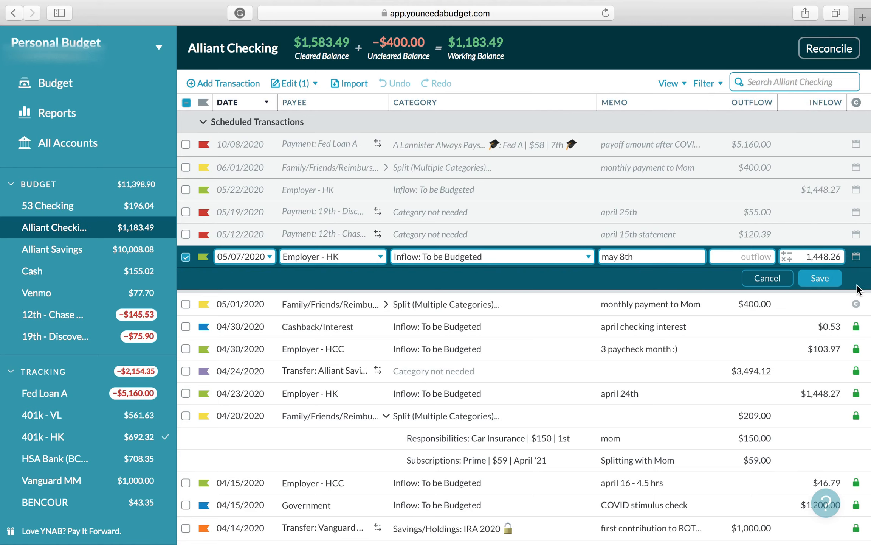
left_click(836, 283)
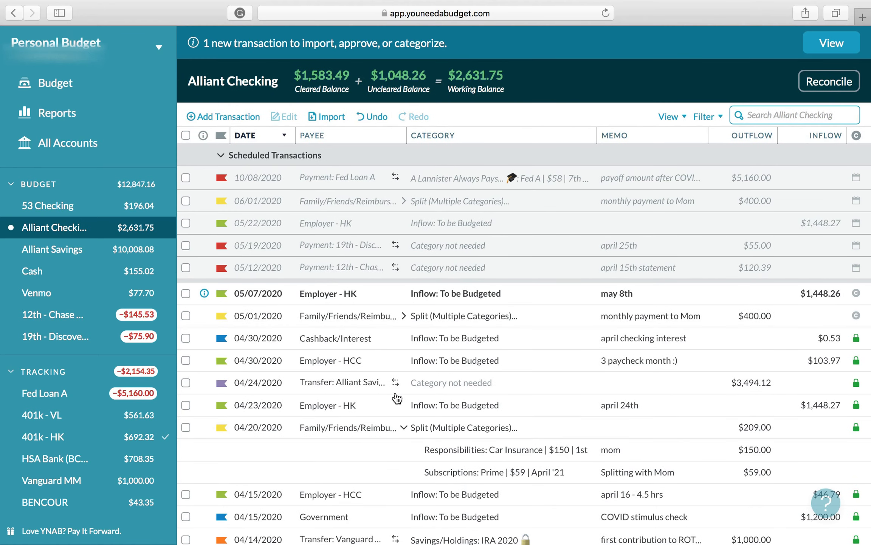
Approve the 05/07/2020 Employer - HK paycheck and mark the 05/01/2020 monthly payment to Mom as cleared.
left_click(404, 428)
left_click(204, 293)
left_click(856, 282)
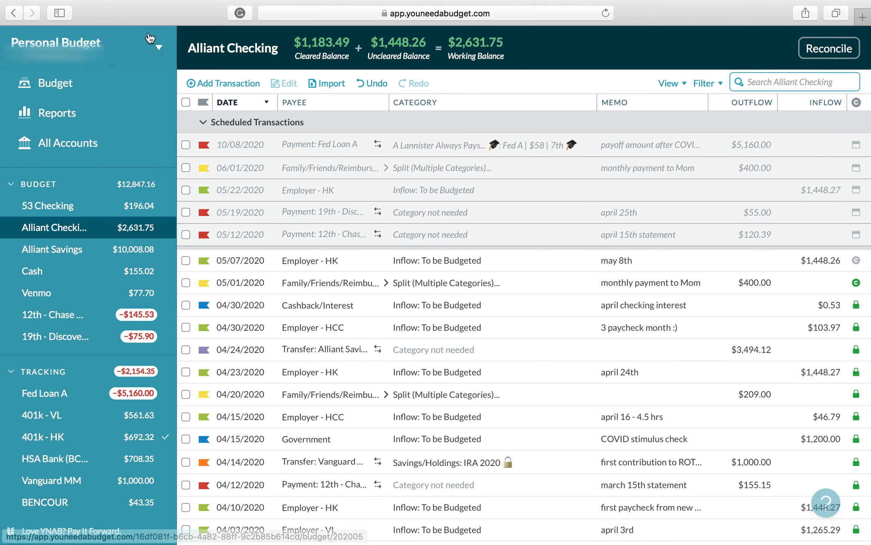
Return to the budget and switch it to July 2020.
left_click(125, 85)
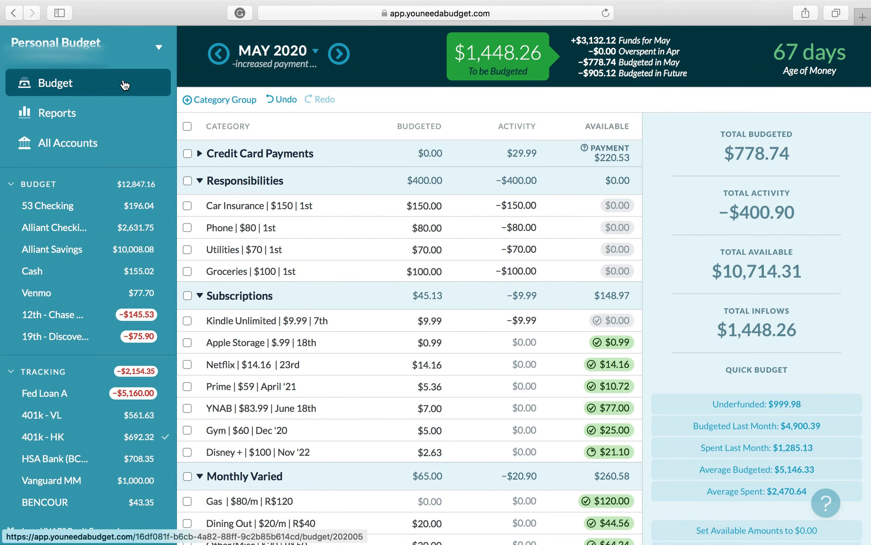
scroll(409, 302, "down", 15)
left_click(339, 54)
left_click(337, 54)
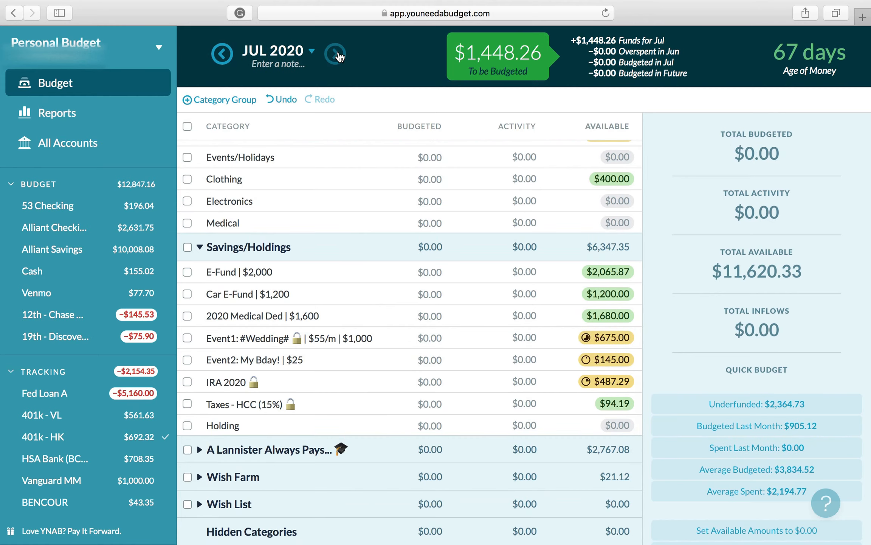
scroll(454, 294, "up", 15)
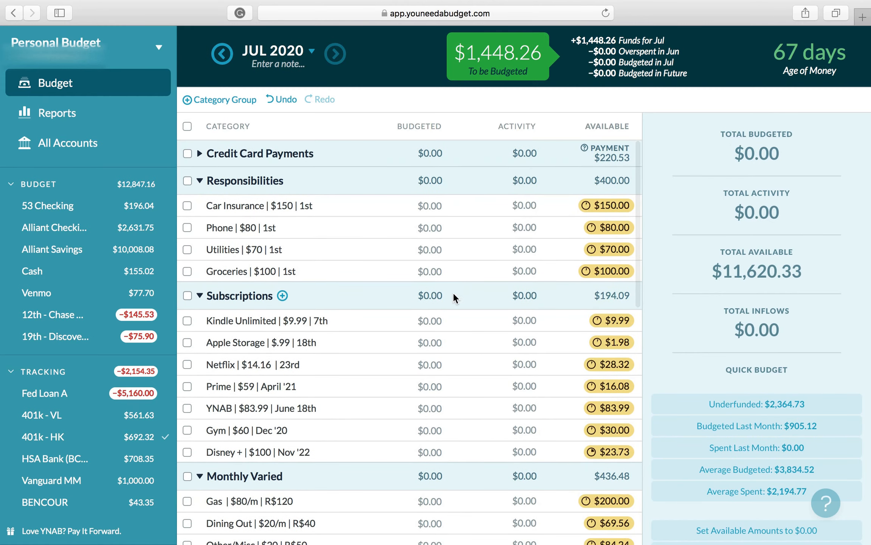
Under Responsibilities, budget $150 for Car Insurance and $50 for Phone in July 2020.
left_click(420, 201)
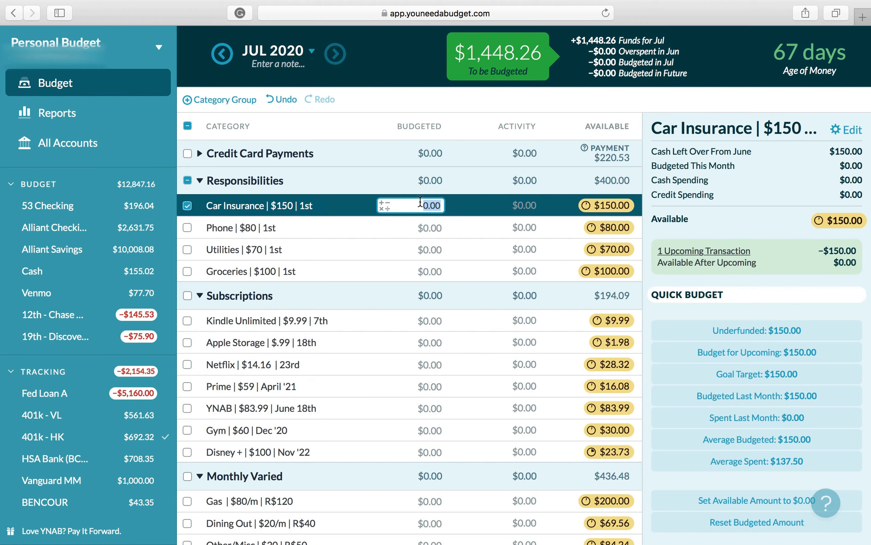
type("150")
key("Return")
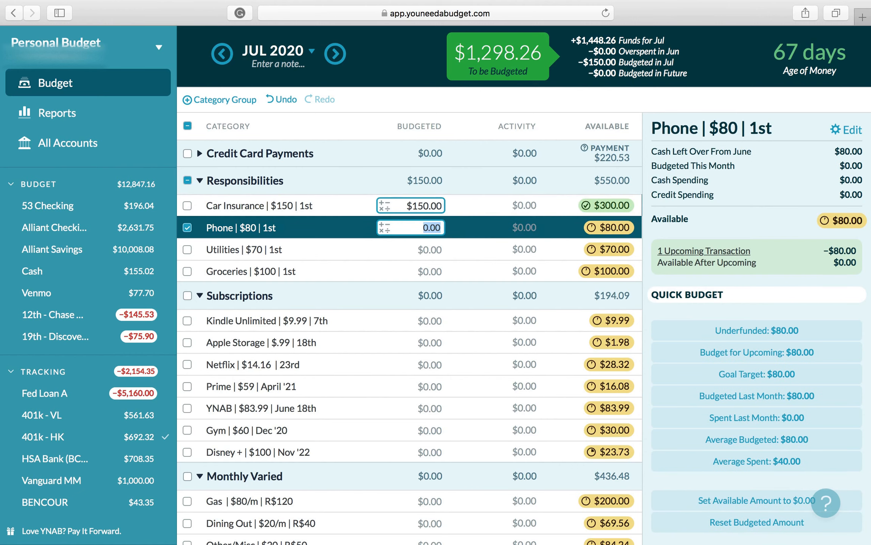
type("50")
key("Return")
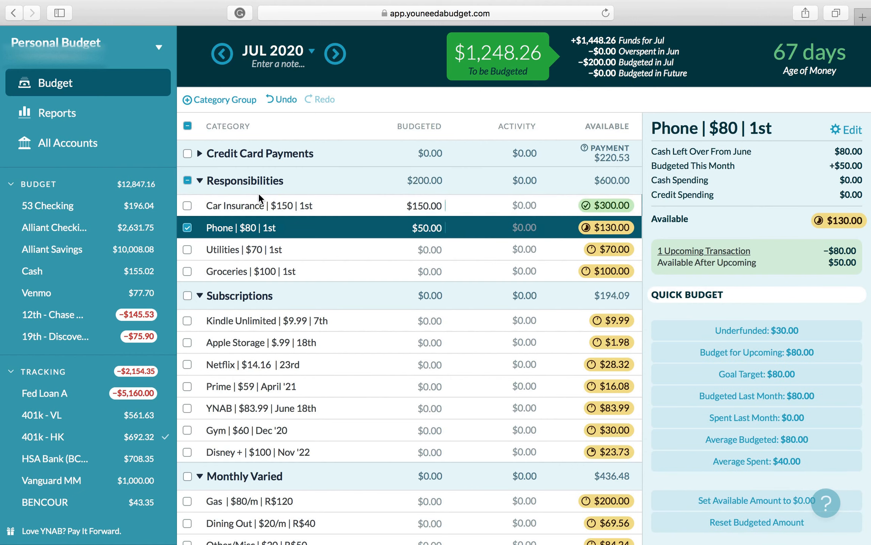
left_click(186, 228)
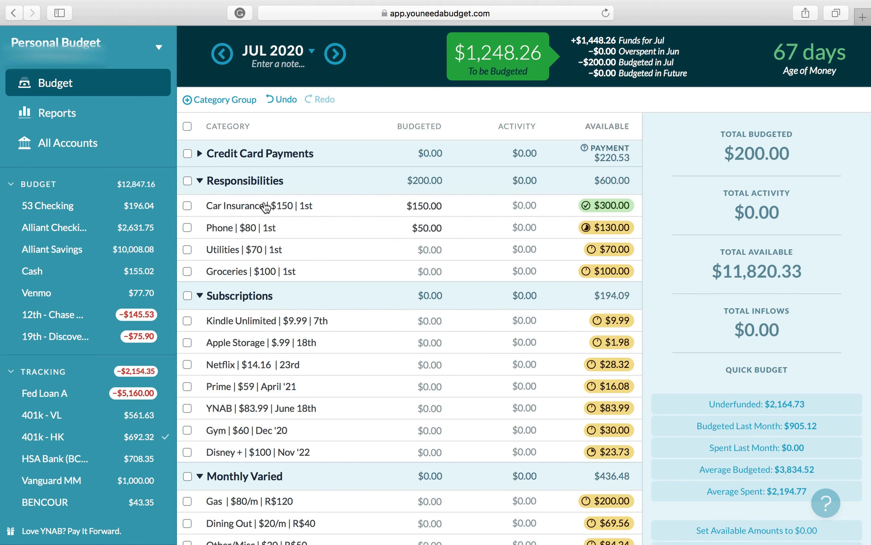
Budget $50 for the Dad category under Winter Is Coming in July 2020.
mouse_move(266, 206)
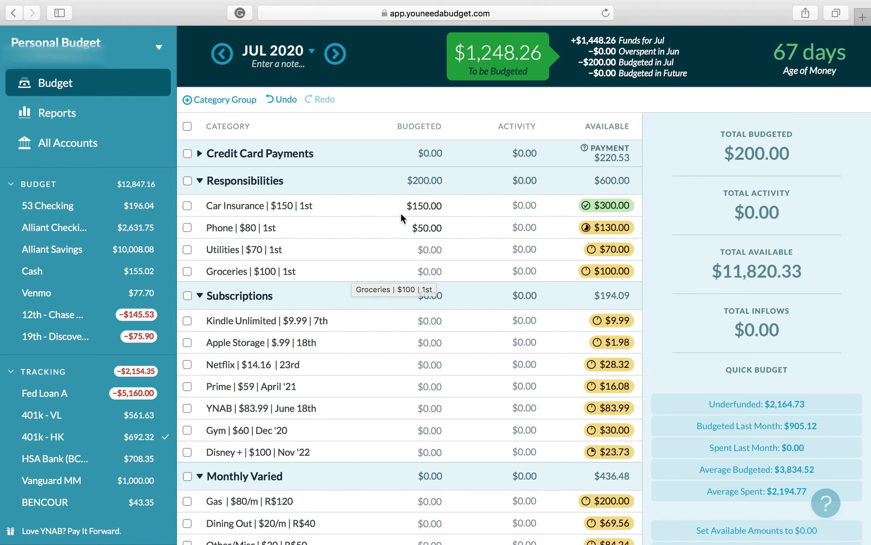
left_click(424, 226)
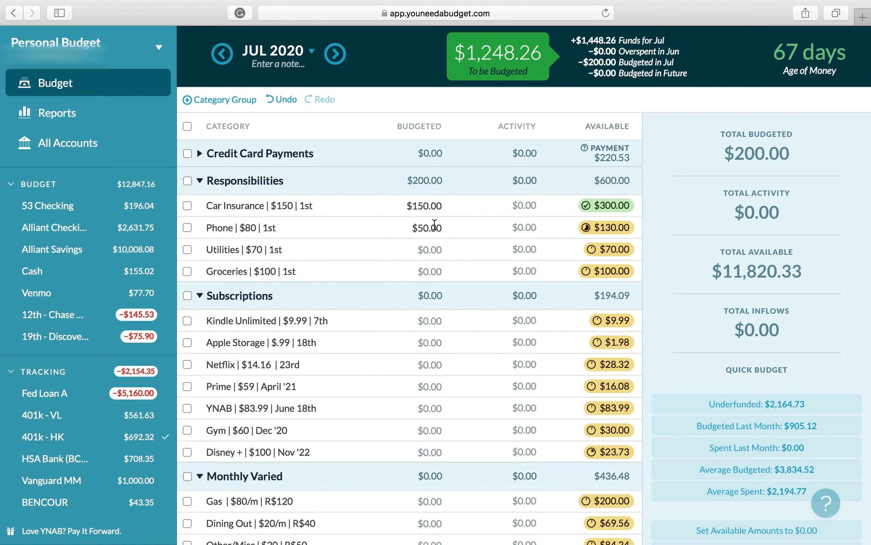
scroll(404, 245, "down", 1)
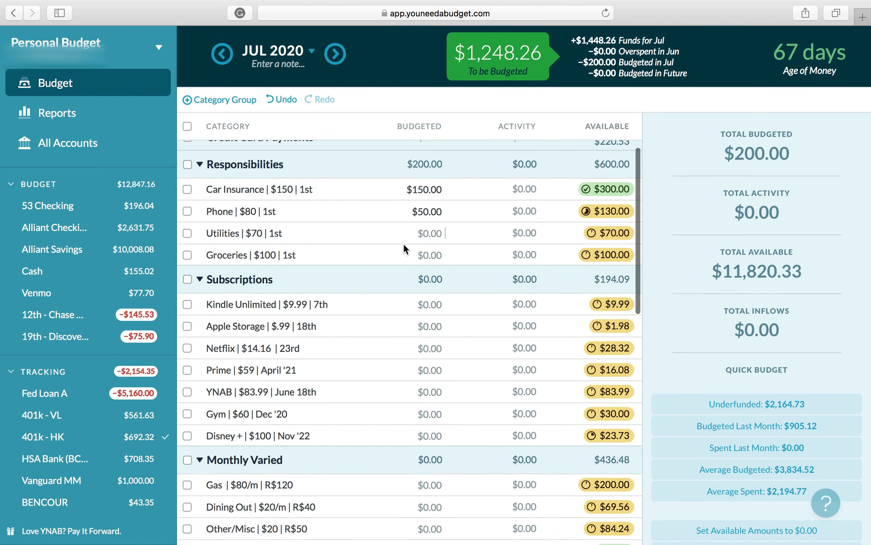
scroll(404, 245, "down", 2)
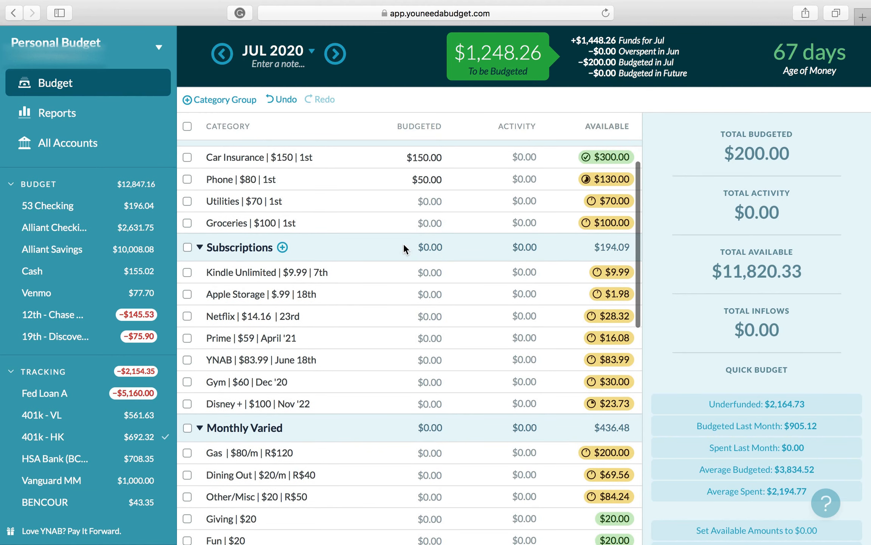
scroll(406, 291, "down", 6)
scroll(407, 290, "down", 2)
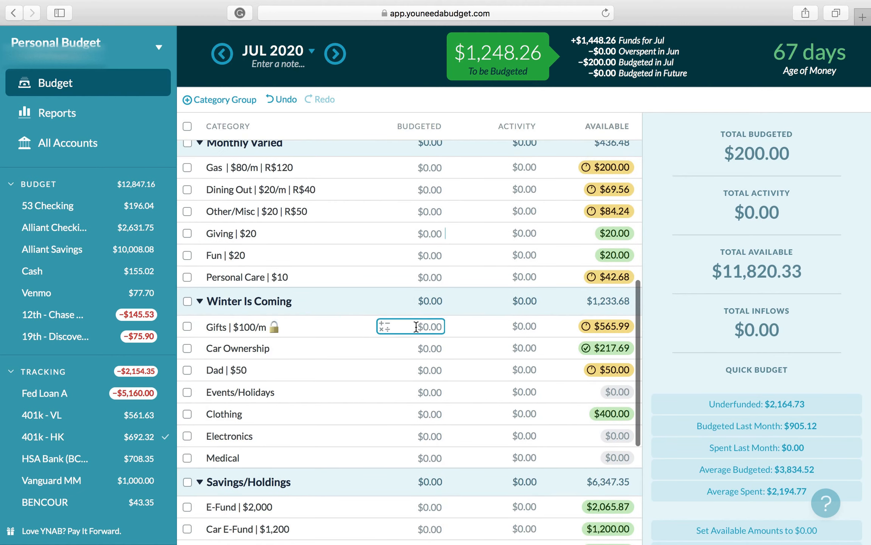
left_click(425, 370)
type("50")
key("Return")
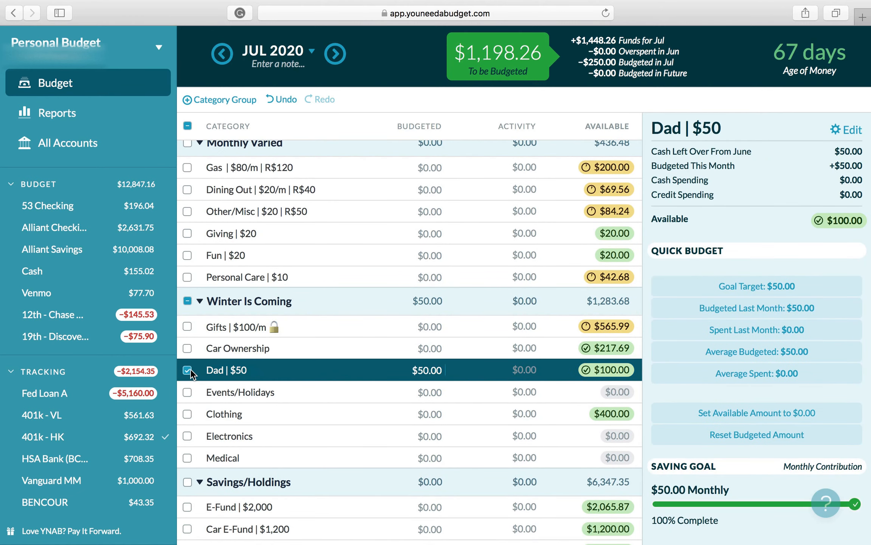
left_click(191, 368)
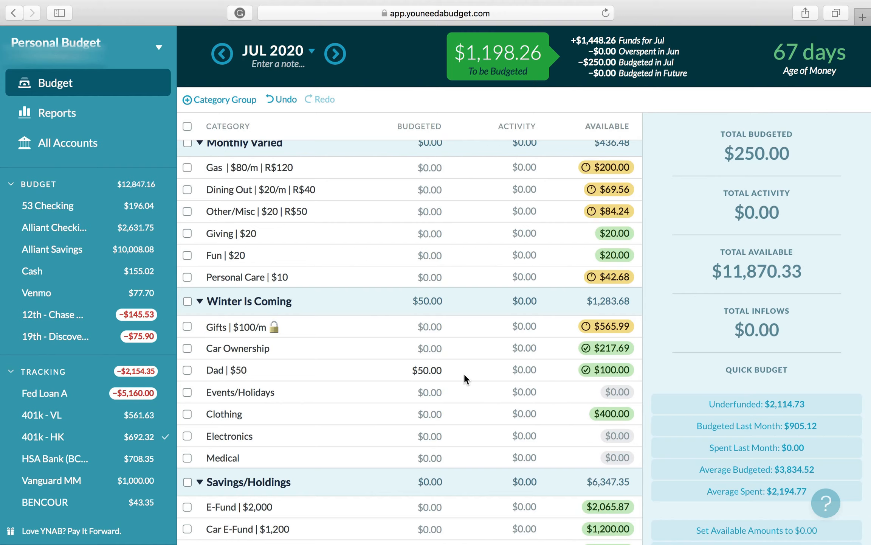
Budget $40 for Gas under Monthly Varied in July 2020.
scroll(465, 373, "up", 6)
left_click(430, 413)
type("40")
left_click(214, 409)
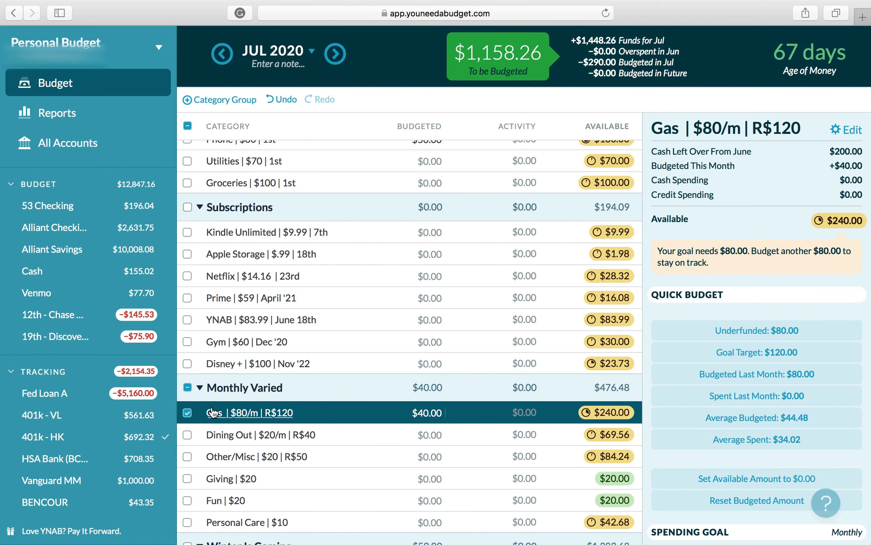
left_click(186, 412)
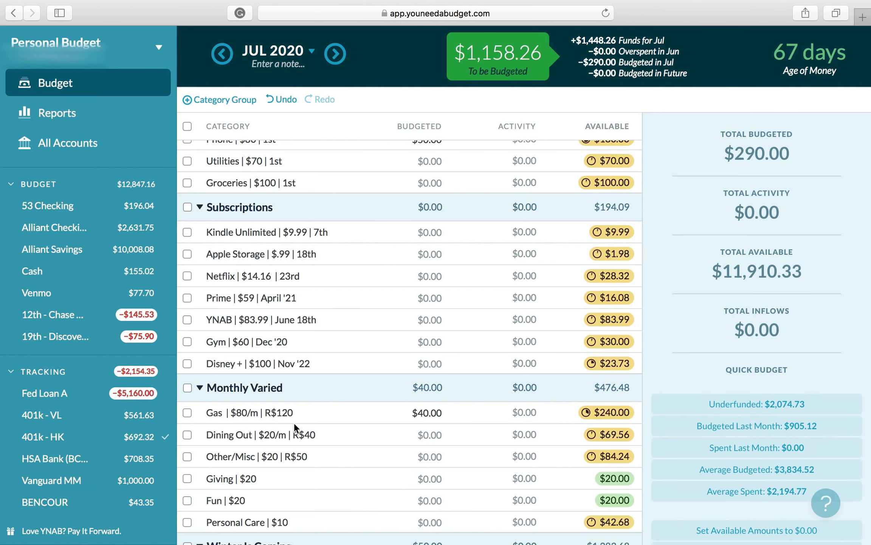
Budget $25 for Dining Out under Monthly Varied in July 2020.
scroll(294, 423, "down", 1)
left_click(422, 402)
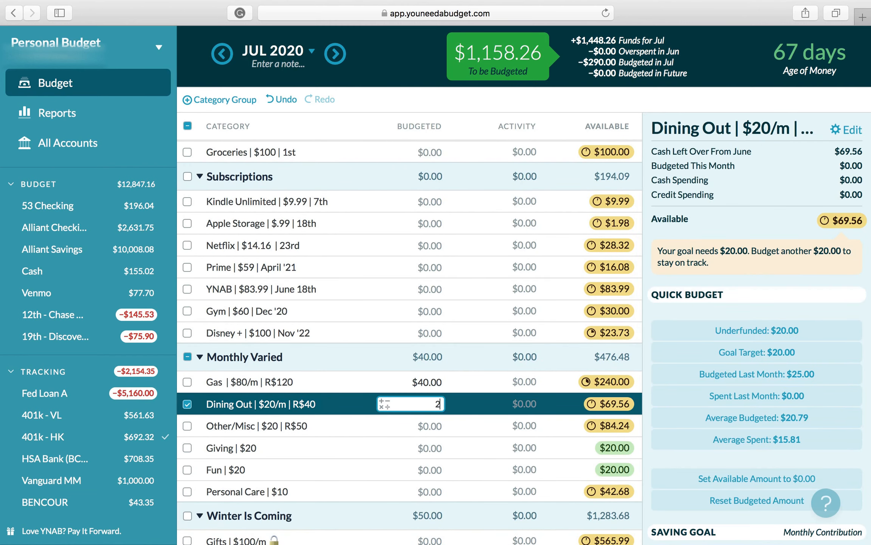
type("25")
key("Return")
Under Monthly Varied, budget $20 for Fun and $10 for Personal Care in July 2020.
left_click(423, 470)
type("20")
key("Return")
left_click(423, 492)
type("10")
key("Return")
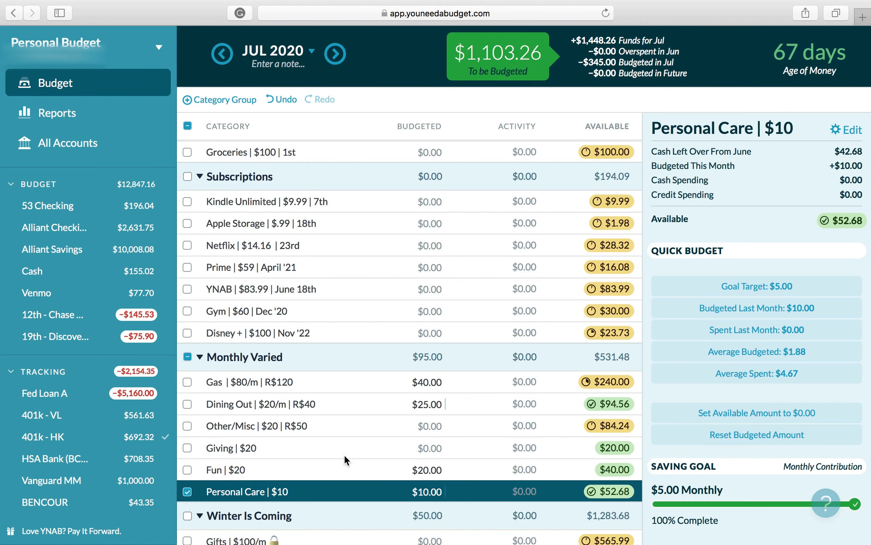
Budget $50 for the Gifts category under Winter Is Coming in July 2020.
scroll(344, 454, "down", 5)
left_click(421, 404)
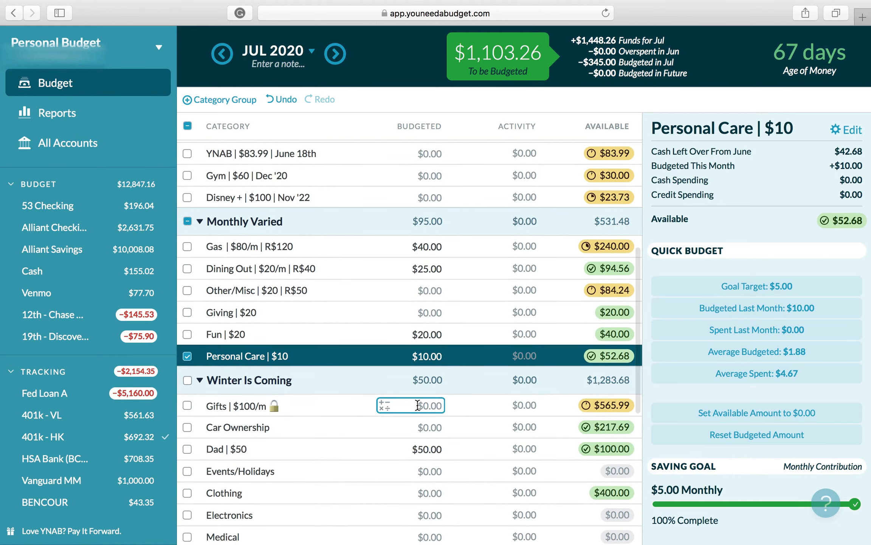
type("50")
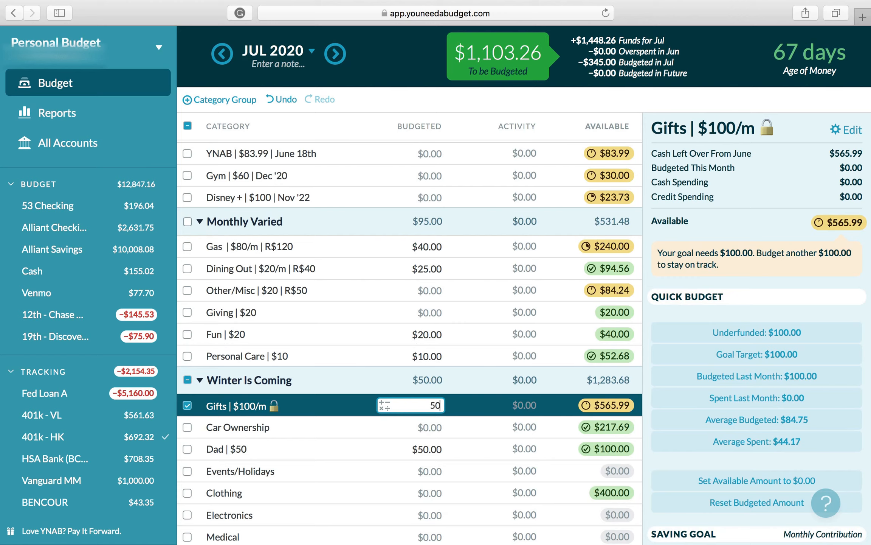
key("Return")
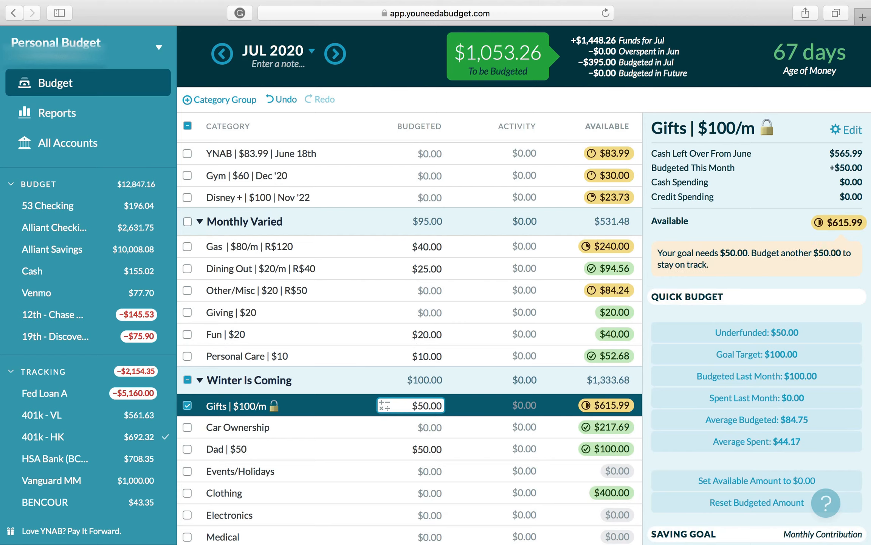
Budget $55 for Event1: #Wedding# under Savings/Holdings in July 2020.
scroll(421, 405, "down", 5)
left_click(421, 453)
type("55")
key("Return")
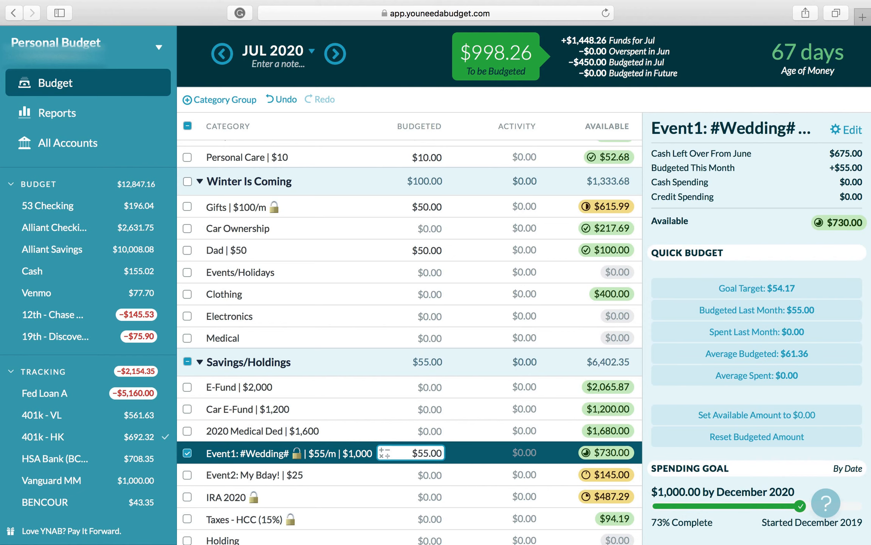
Budget $60 for Car Ownership under Winter Is Coming in July 2020 and clear the category selection.
scroll(447, 339, "up", 1)
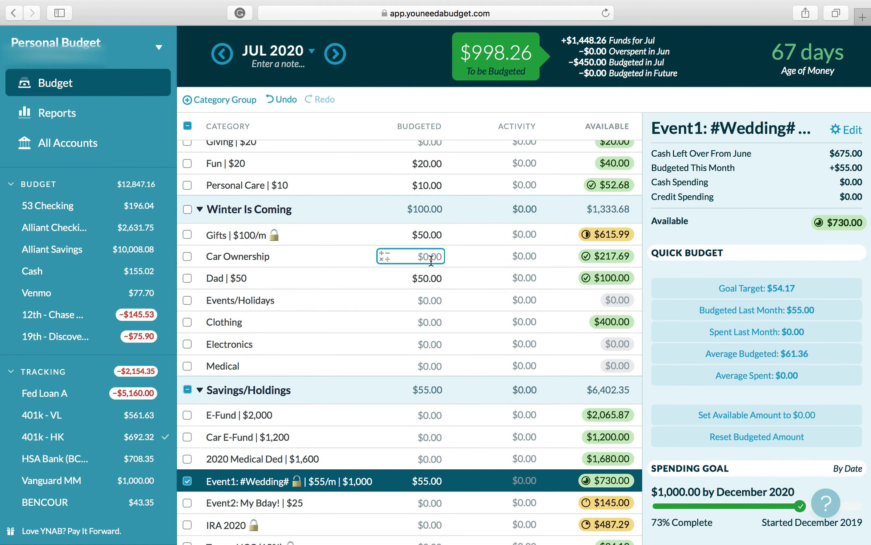
left_click(431, 257)
type("60")
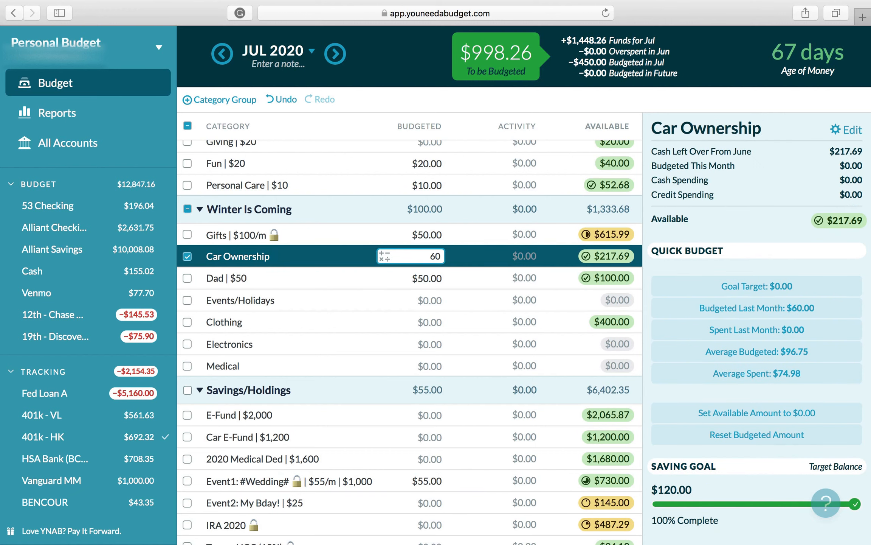
key("Return")
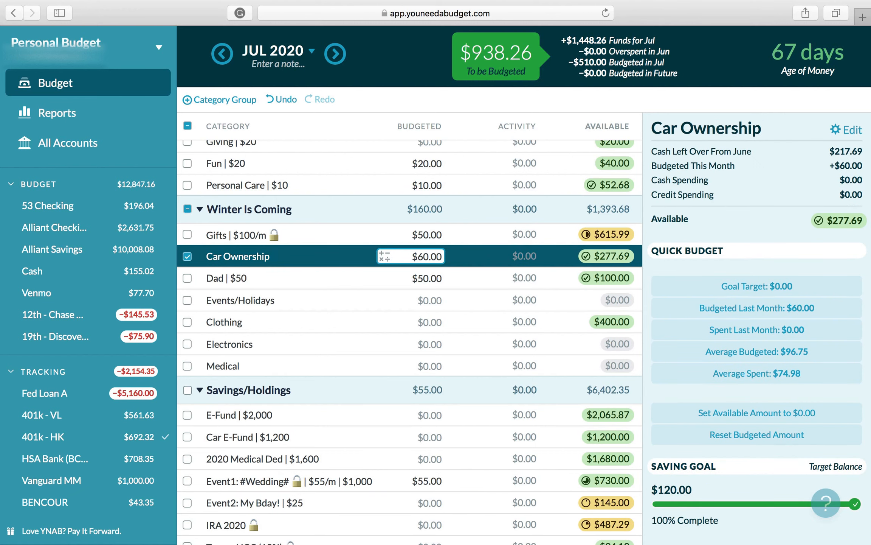
key("Escape")
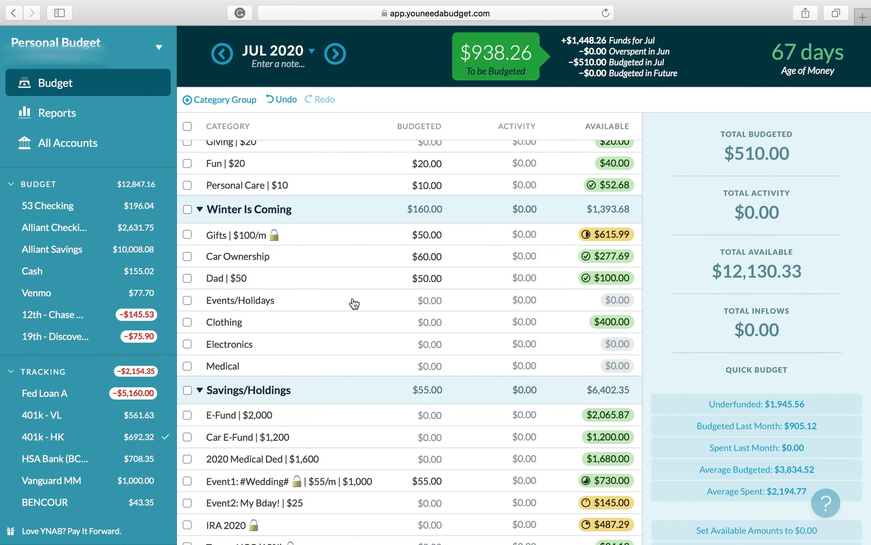
Switch the budget view to May 2020.
scroll(354, 303, "up", 15)
left_click(280, 59)
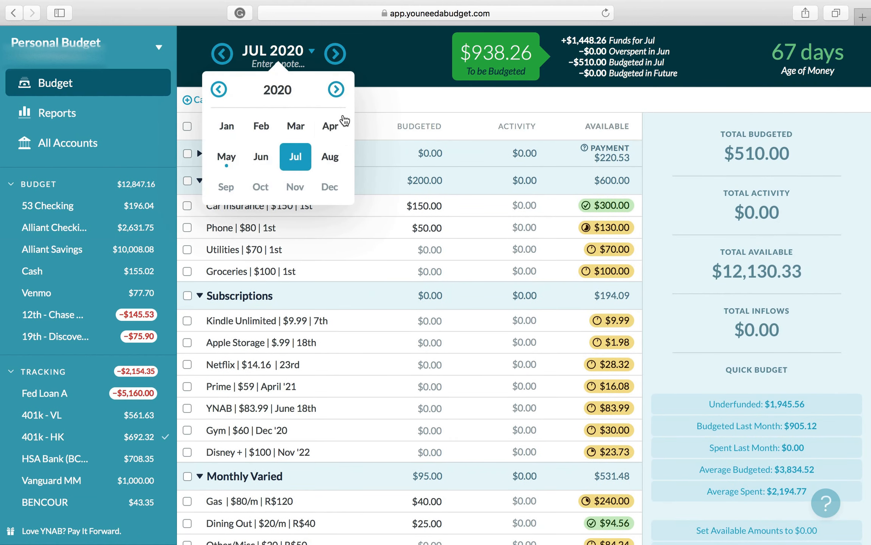
left_click(230, 158)
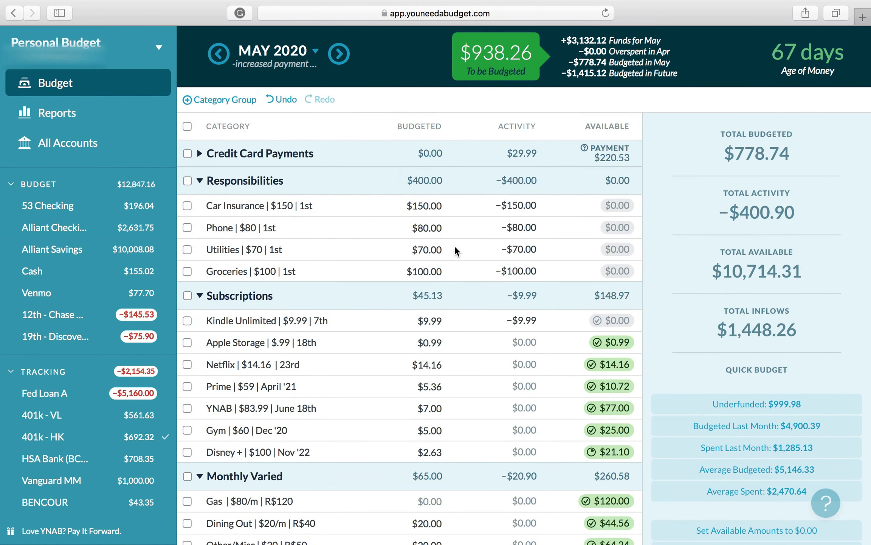
Add $350 to the May 2020 budgeted amount for Fed A under A Lannister Always Pays, leaving the group collapsed.
scroll(454, 244, "down", 15)
left_click(439, 356)
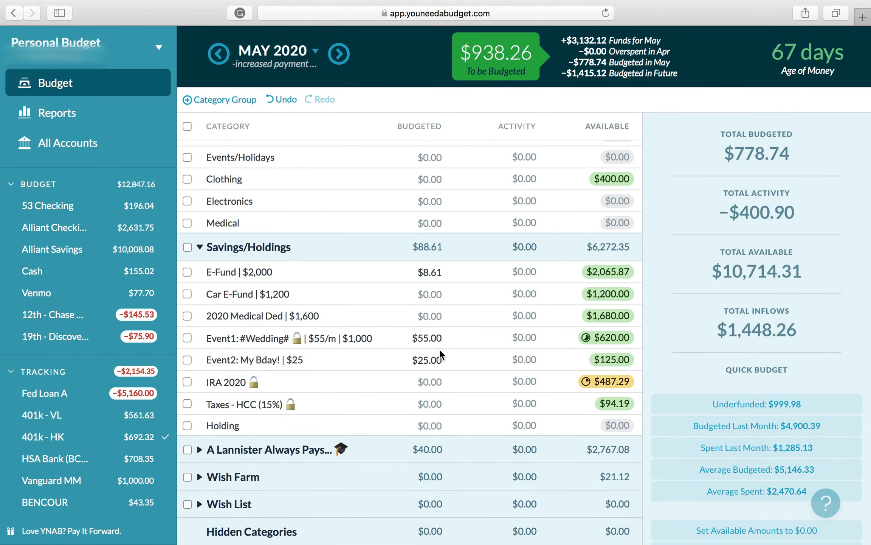
left_click(199, 449)
scroll(253, 383, "down", 5)
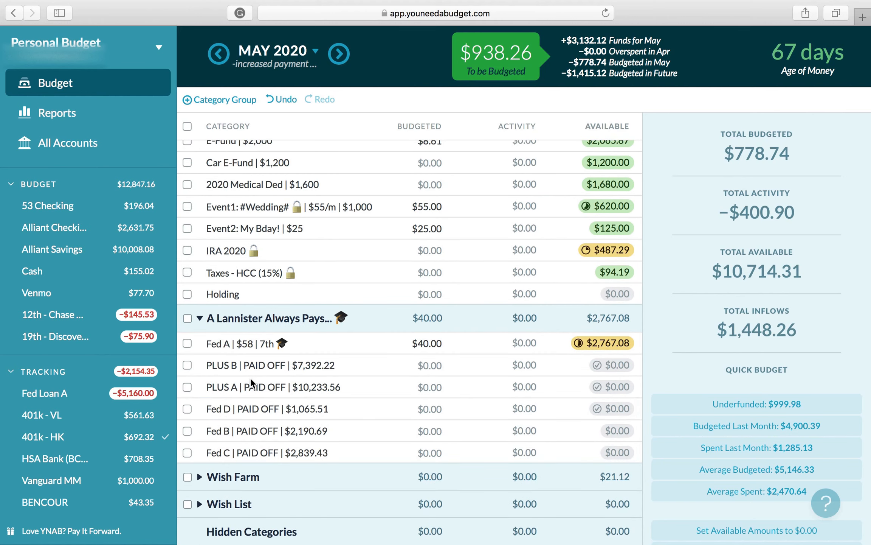
left_click(438, 343)
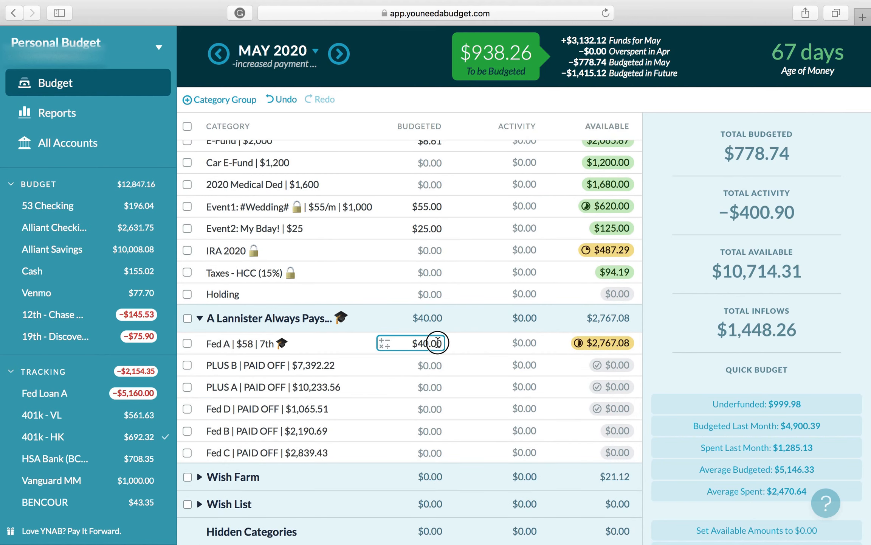
type("+")
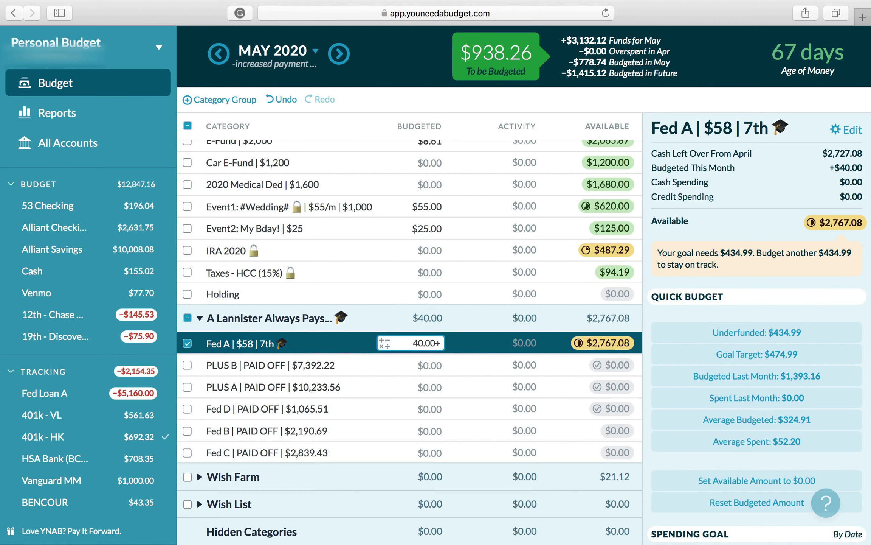
type("350")
key("Return")
left_click(188, 342)
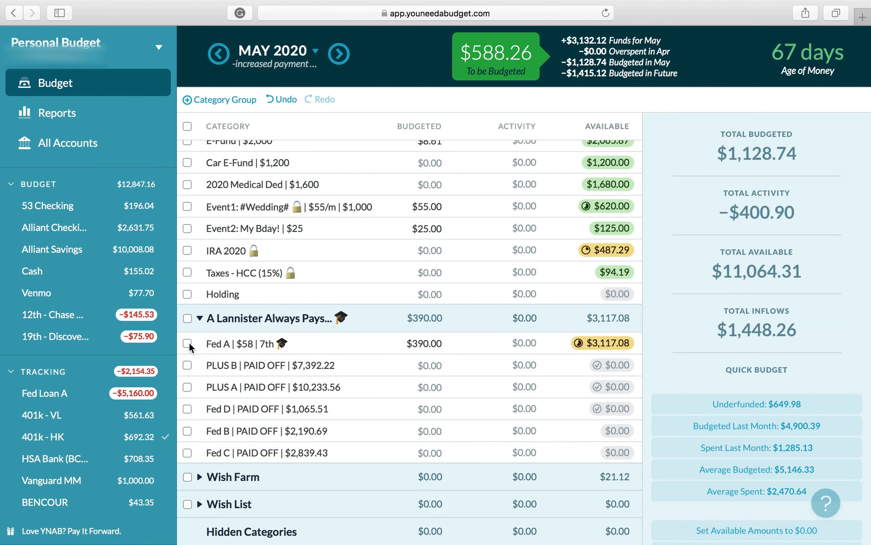
left_click(199, 320)
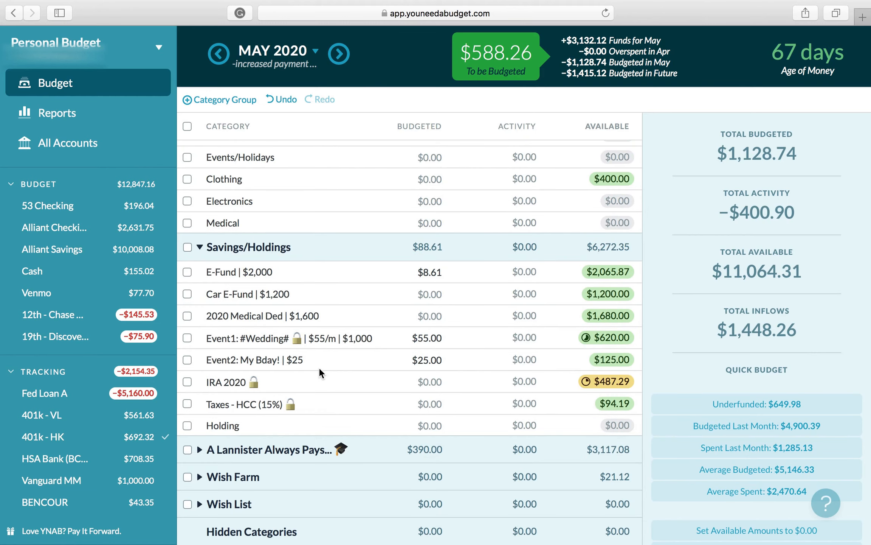